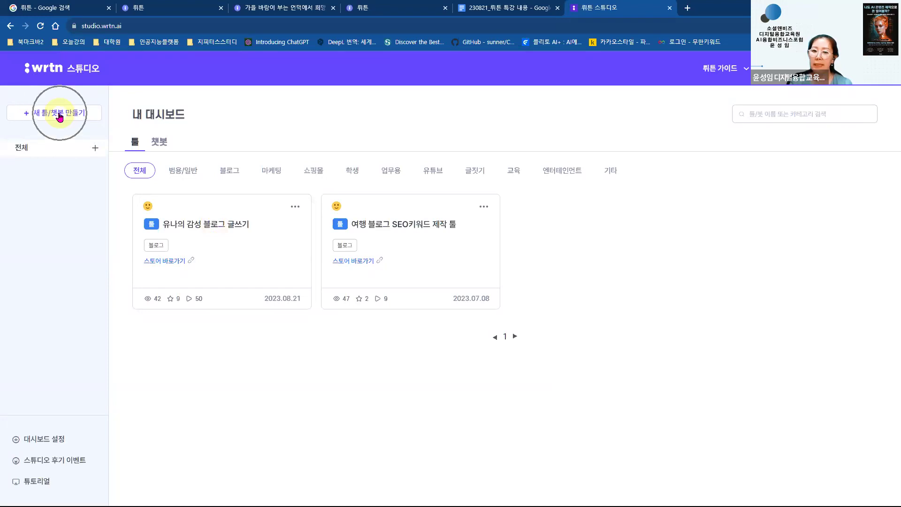
Step: Start creating a new AI tool, choosing the tool type (툴 만들기) rather than the chatbot
click(59, 118)
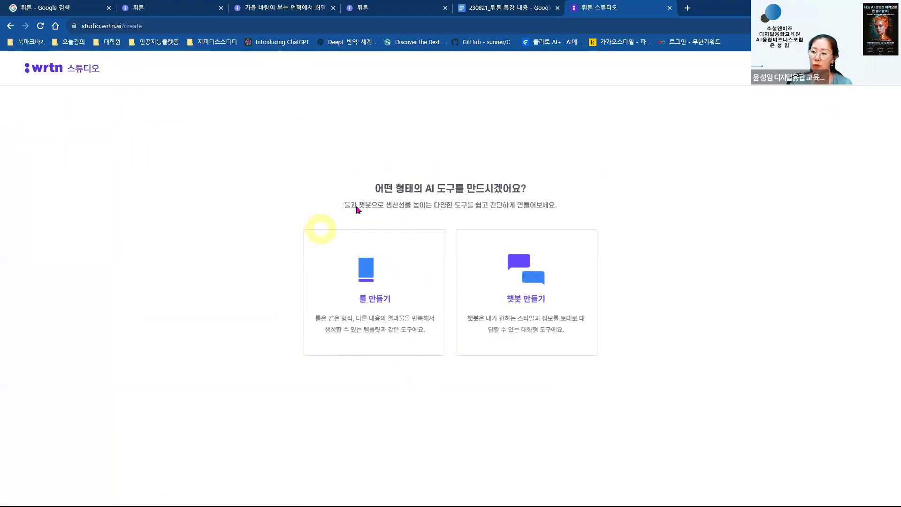
click(409, 288)
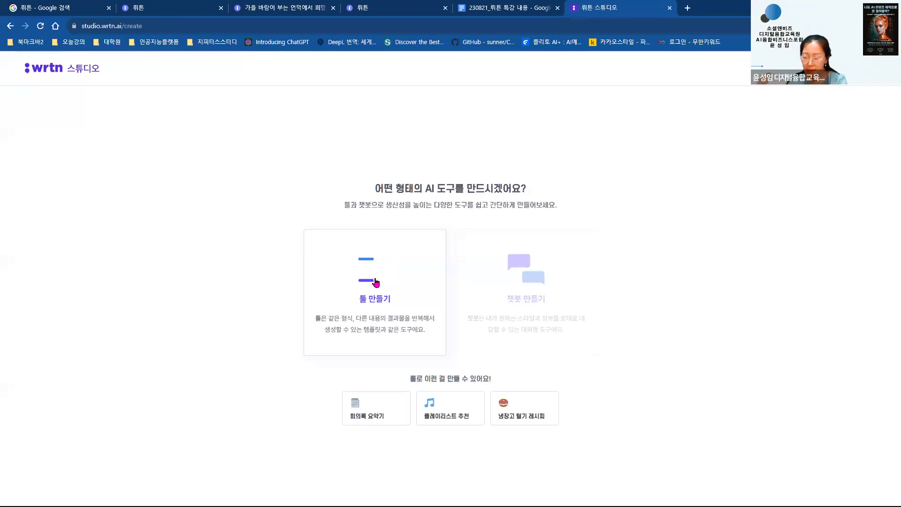
click(377, 284)
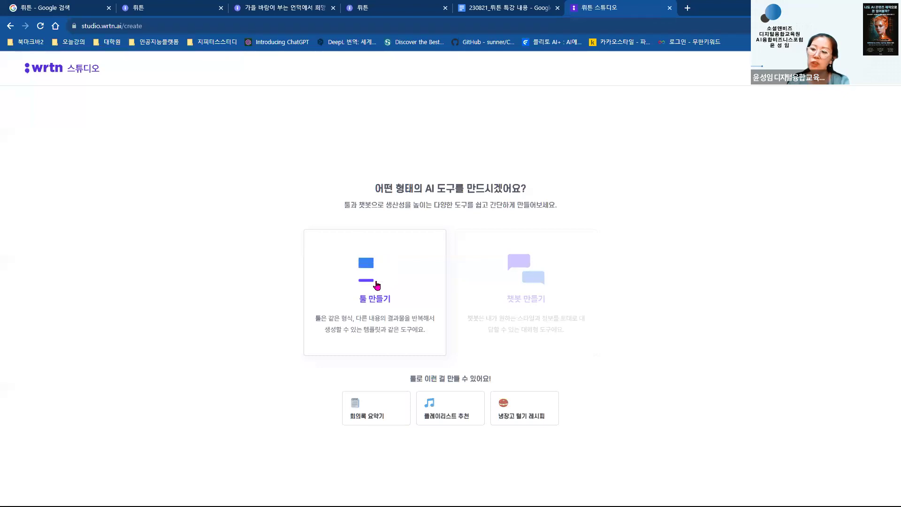
click(376, 284)
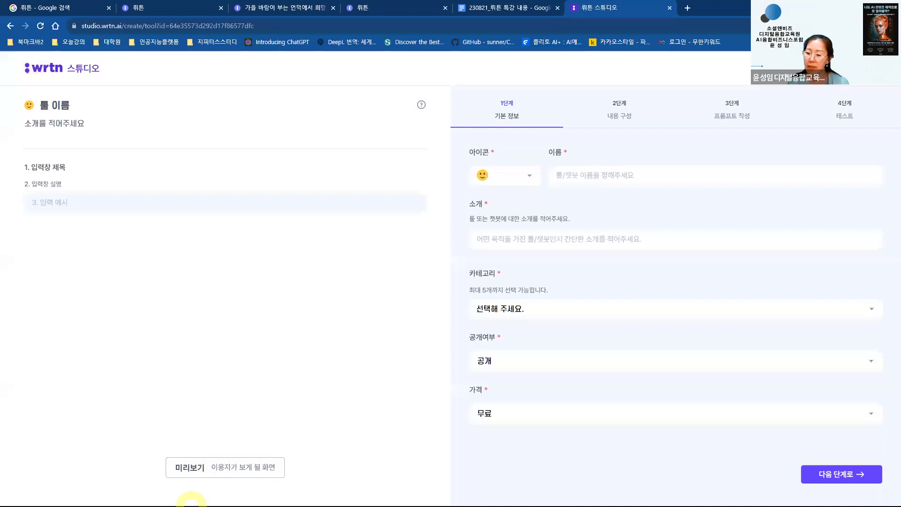
click(191, 466)
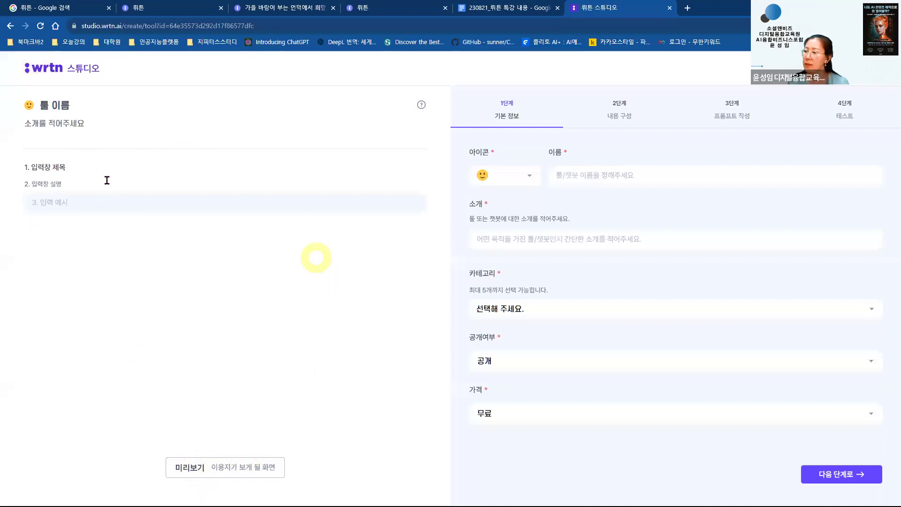
click(57, 76)
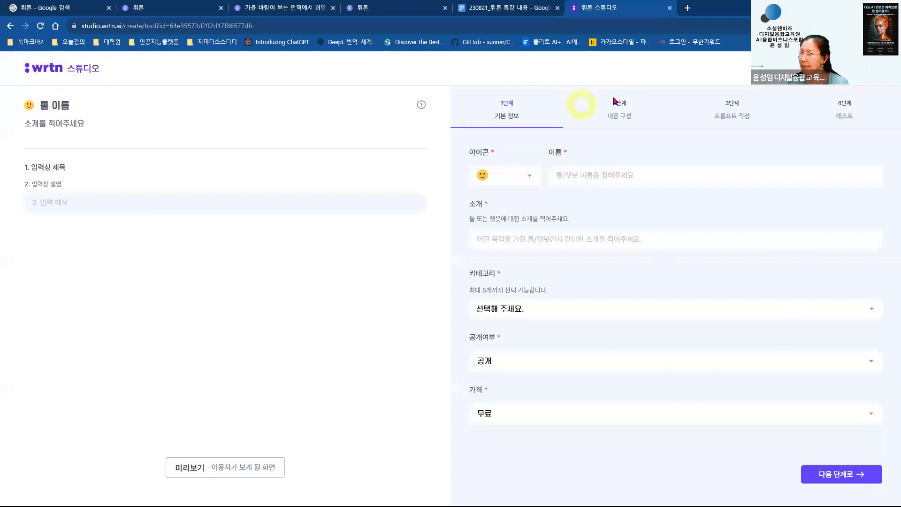
Step: Set the tool's icon to the red apple
click(529, 178)
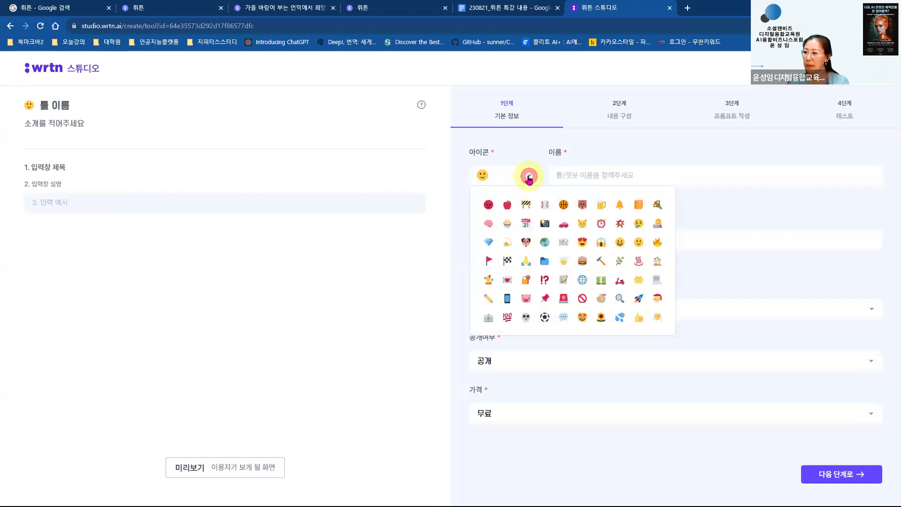
click(509, 206)
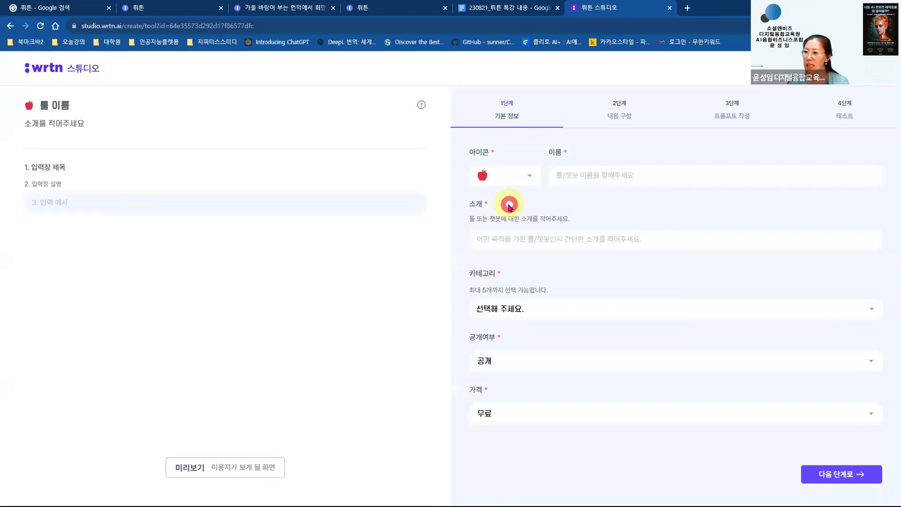
click(528, 175)
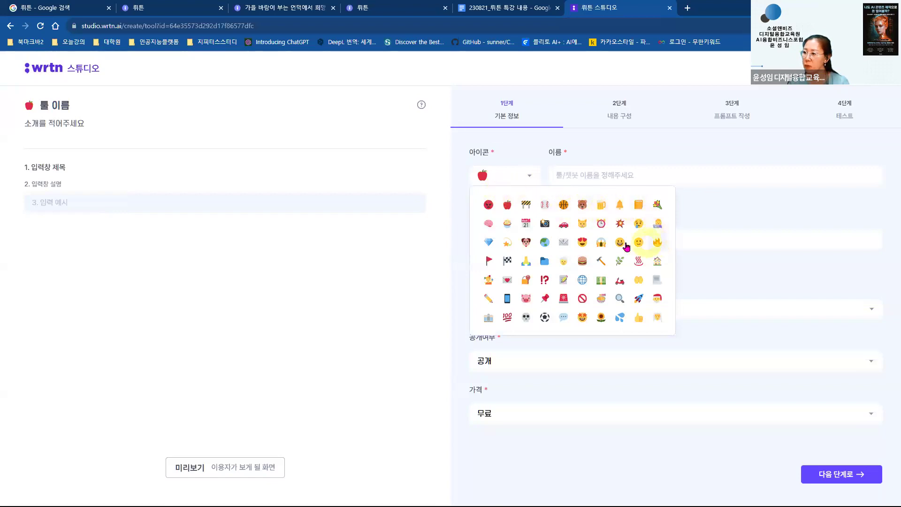
click(509, 205)
Step: Name the tool "감성블로그 쓰기"
click(608, 175)
text(브)
key(BackSpace)
text(감)
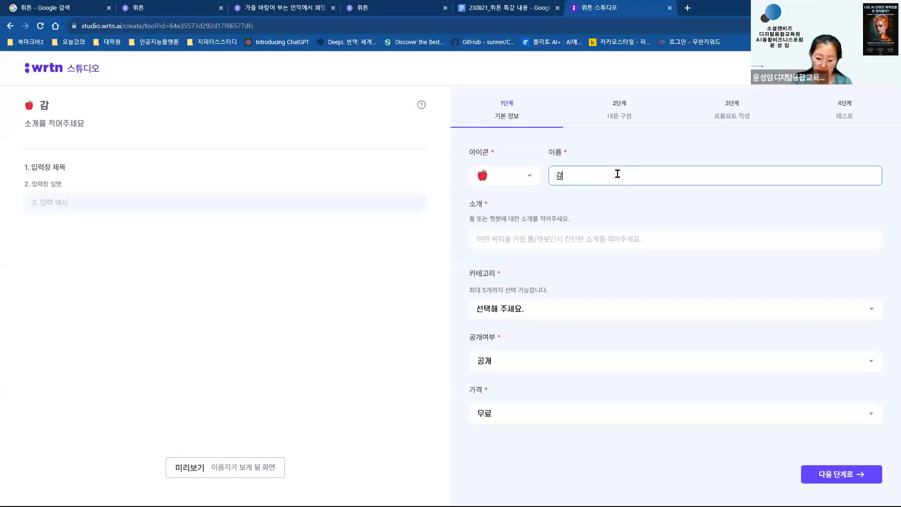
text(성블ㄹ로그 소)
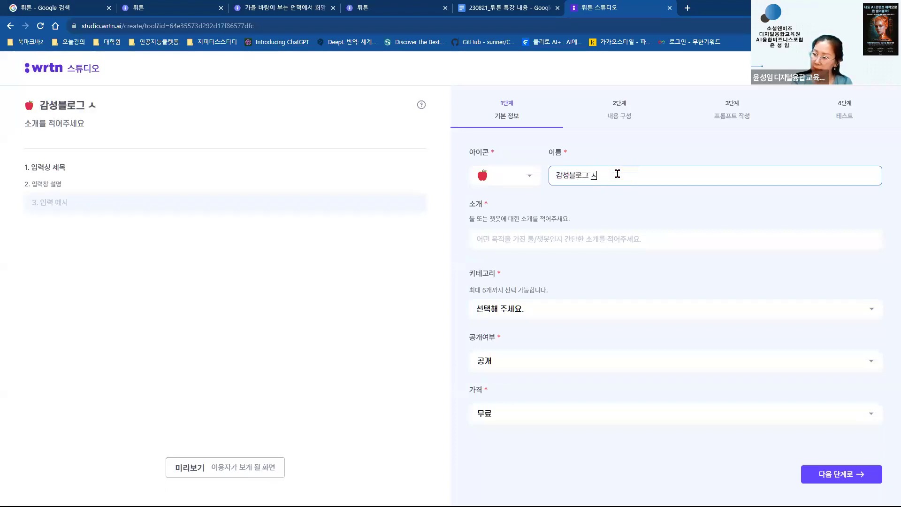
key(BackSpace)
key(BackSpace)
text(스기)
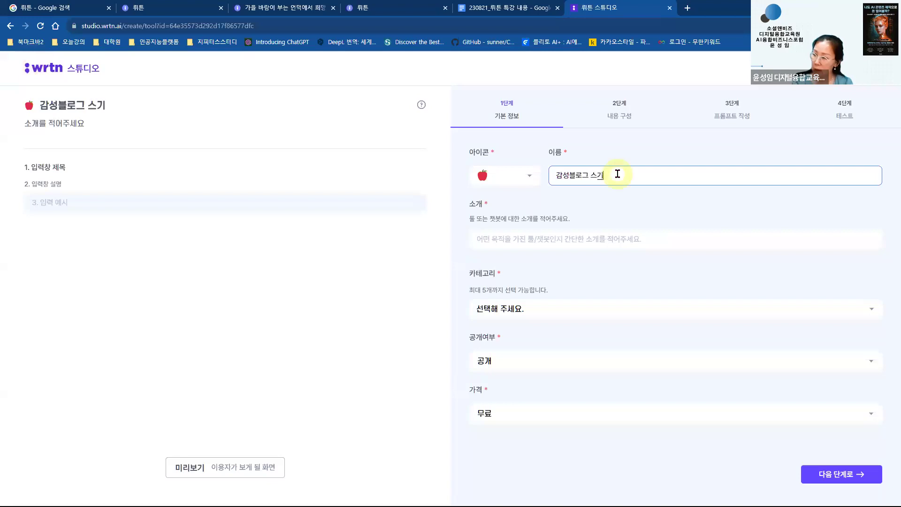
key(BackSpace)
key(BackSpace)
key(BackSpace)
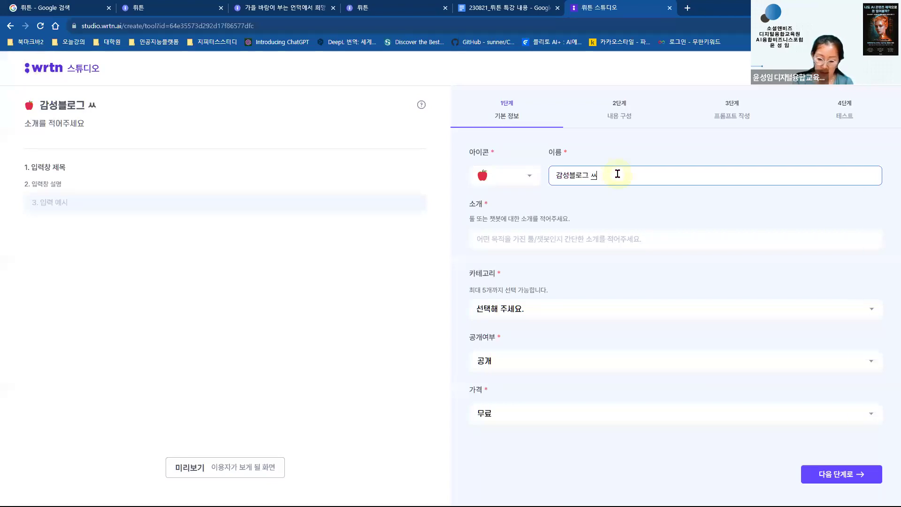
key(BackSpace)
text(쓰기)
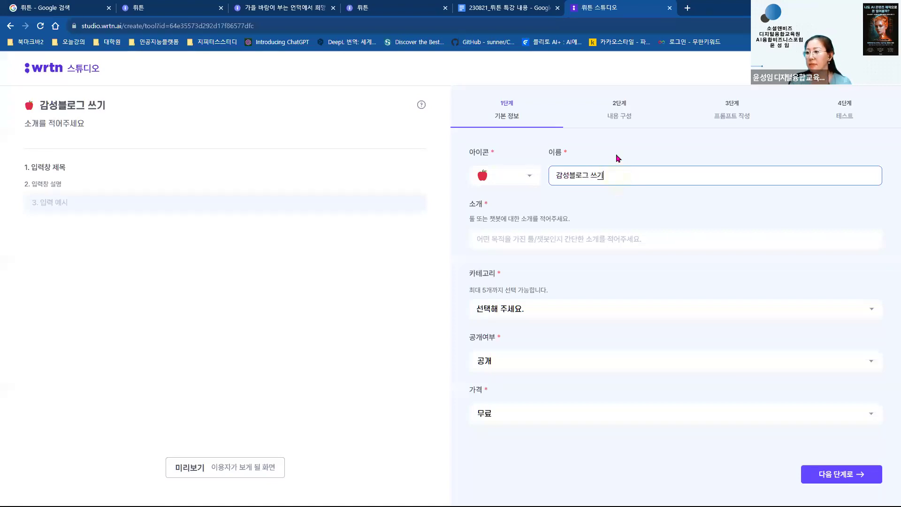
click(614, 168)
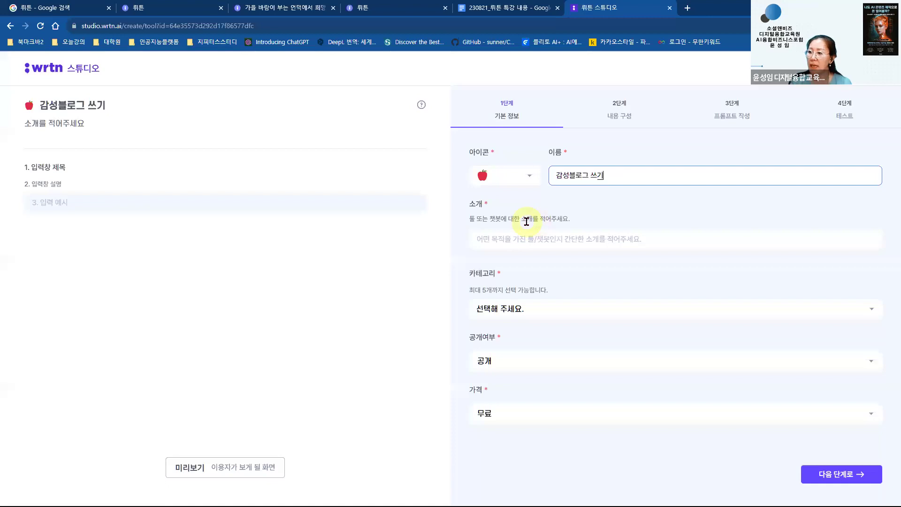
click(45, 103)
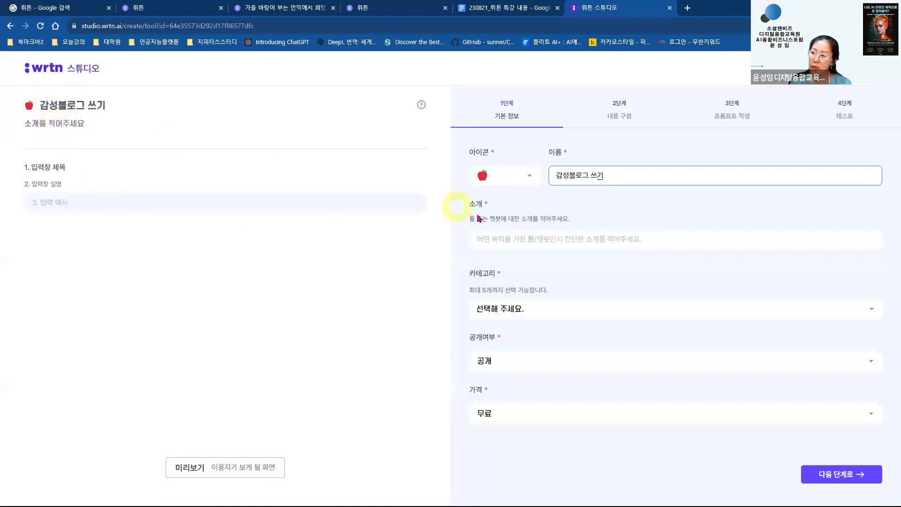
Step: Copy the tool's name into its introduction as starting text
drag(552, 174, 608, 173)
key(ctrl+c)
click(555, 238)
key(ctrl+v)
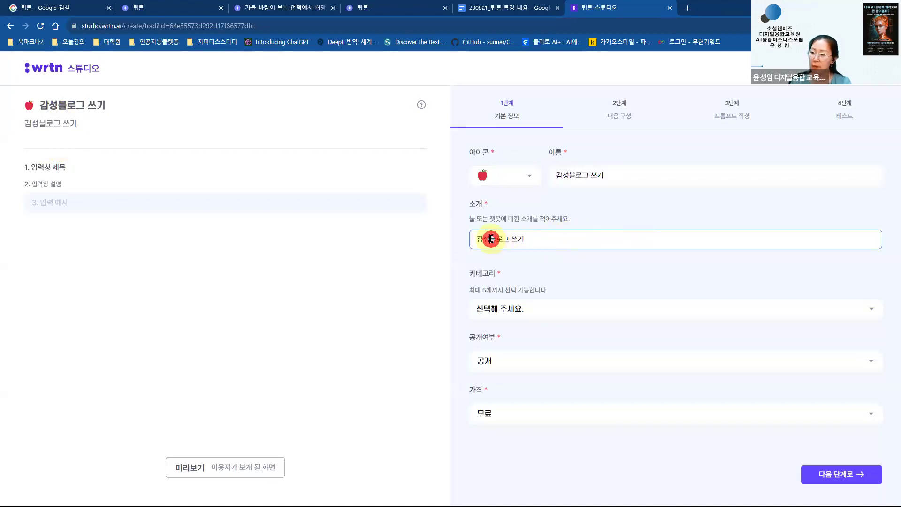
Step: Rework the tool's introduction to read "감성적으로 블로그 작성해주는 툴입니다"
text(적으로)
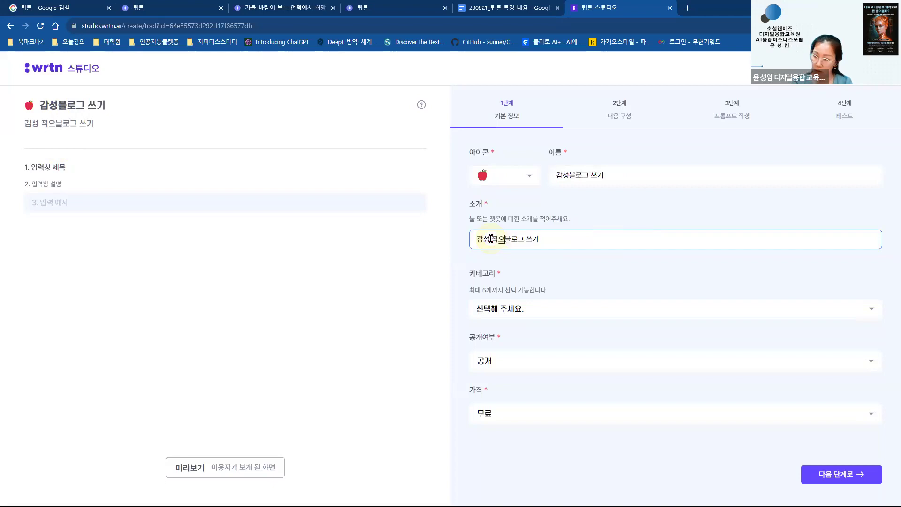
click(568, 235)
key(BackSpace)
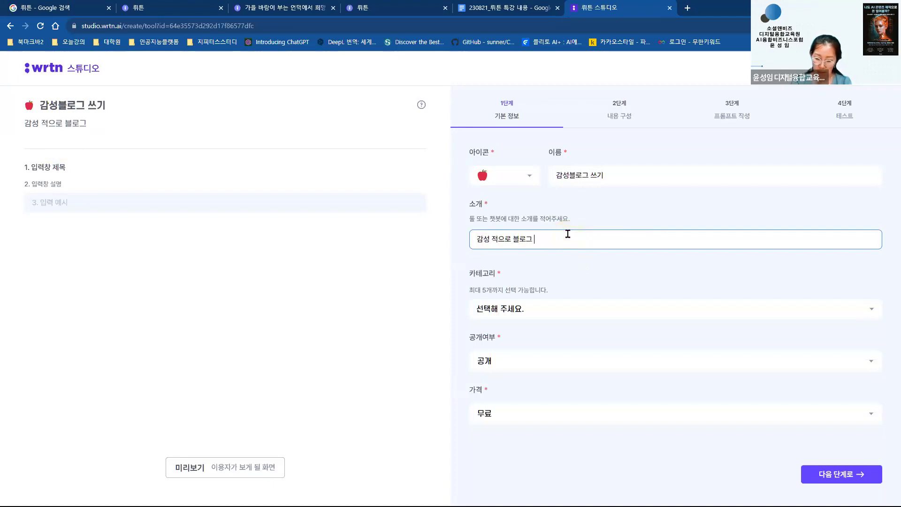
text(재)
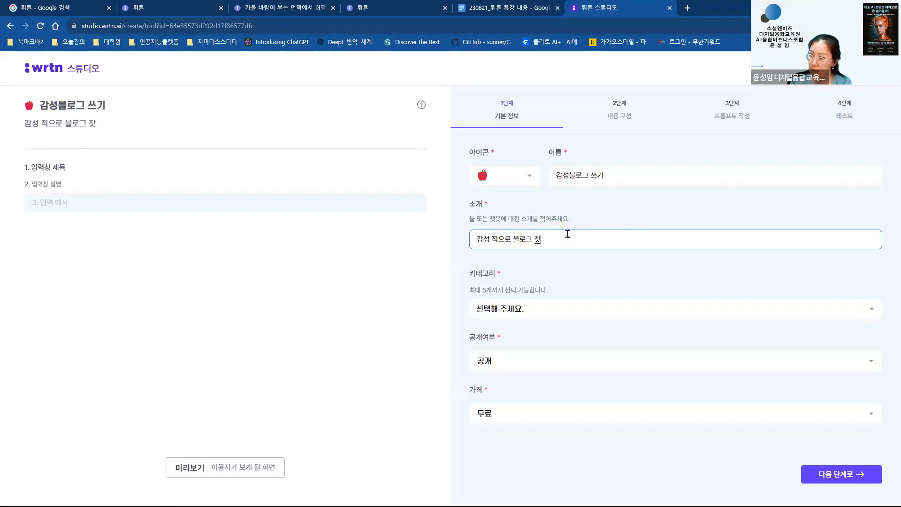
text(성해)
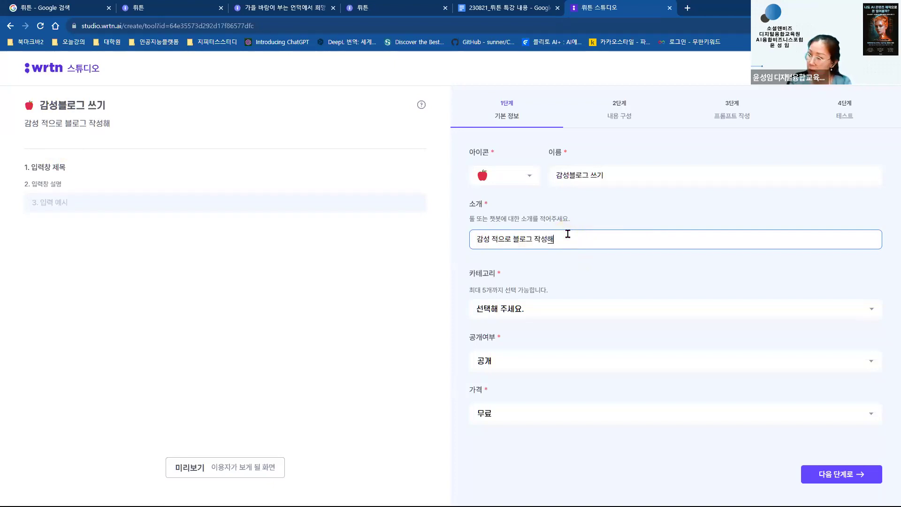
text(준,는 툴)
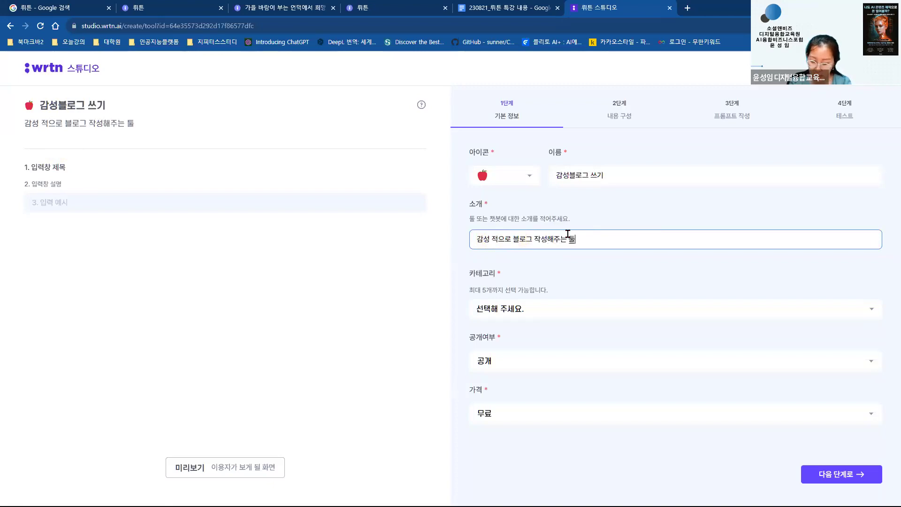
text(입니대)
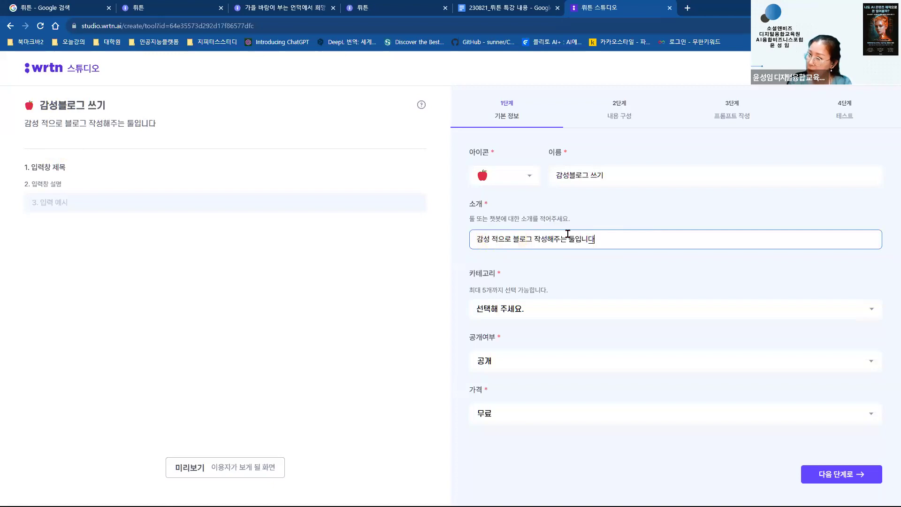
click(497, 239)
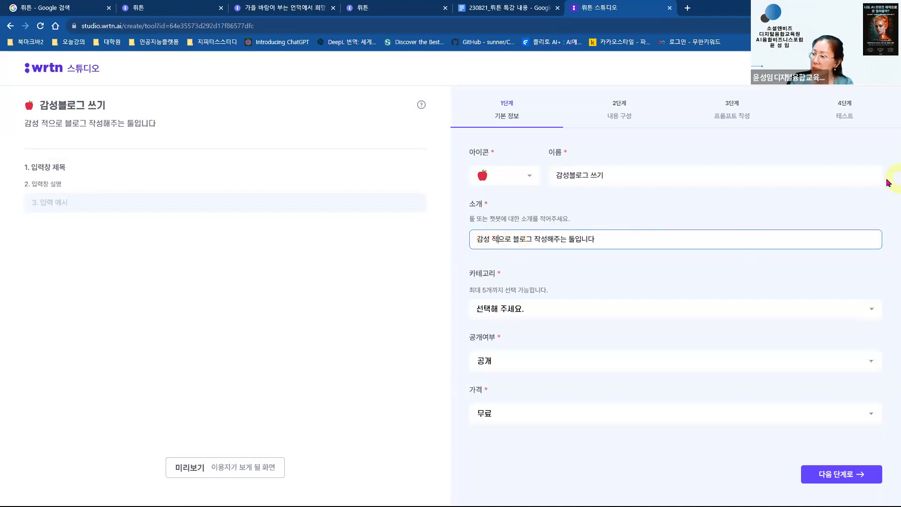
key(BackSpace)
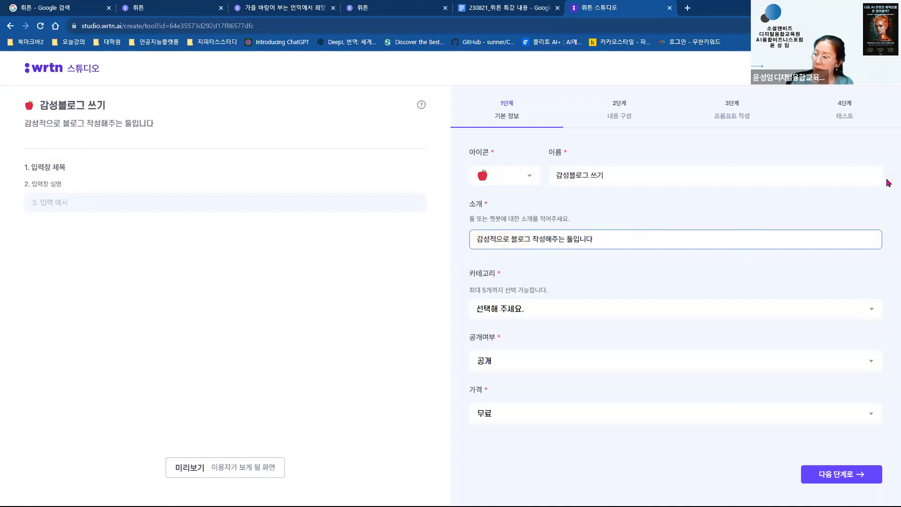
Step: Assign the tool to the 블로그 category only
click(640, 308)
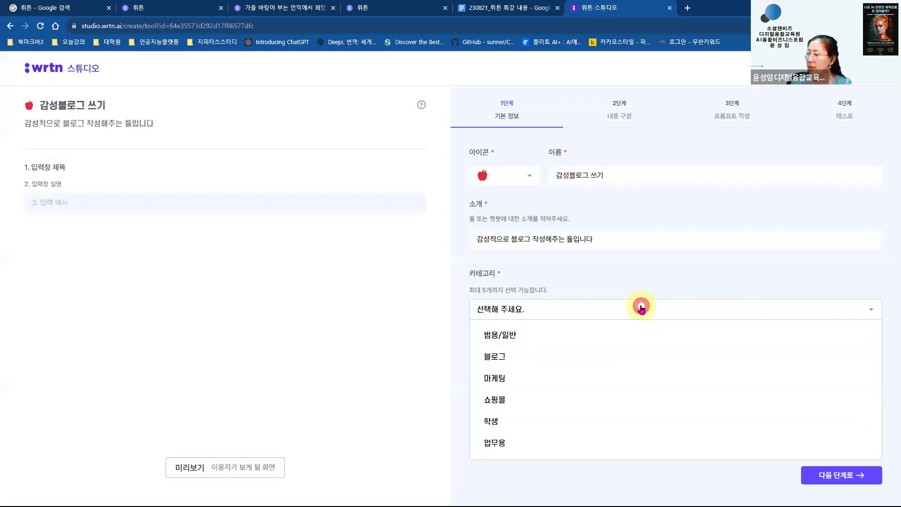
click(506, 339)
click(513, 309)
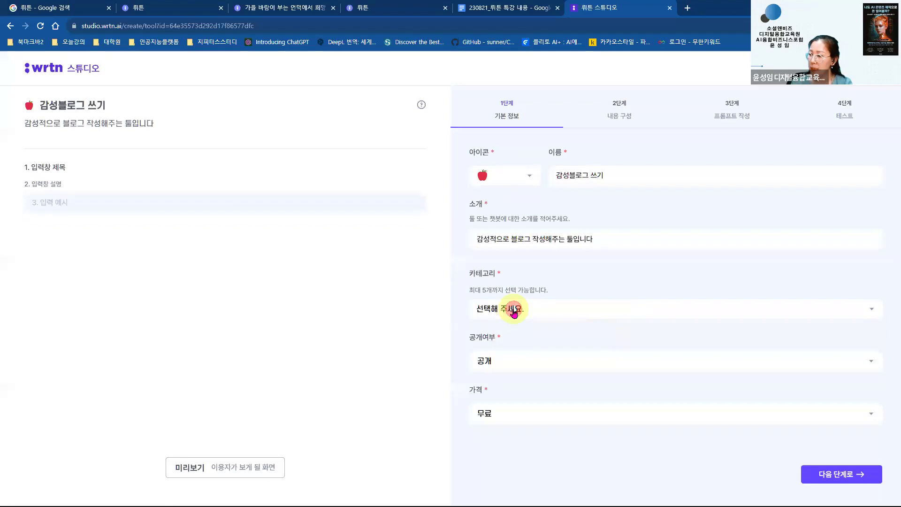
click(846, 310)
click(495, 355)
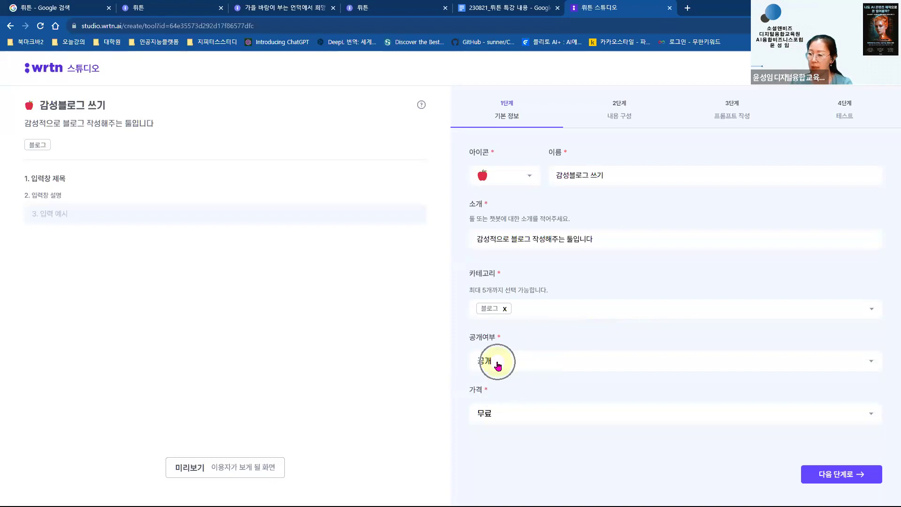
Step: Set the tool's price to 무료 and proceed to the content composition stage (내용 구성)
click(510, 415)
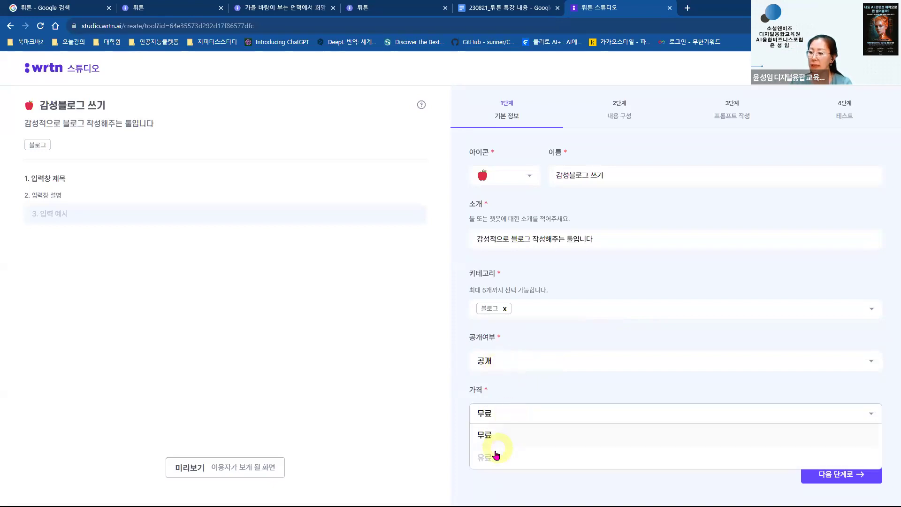
click(489, 436)
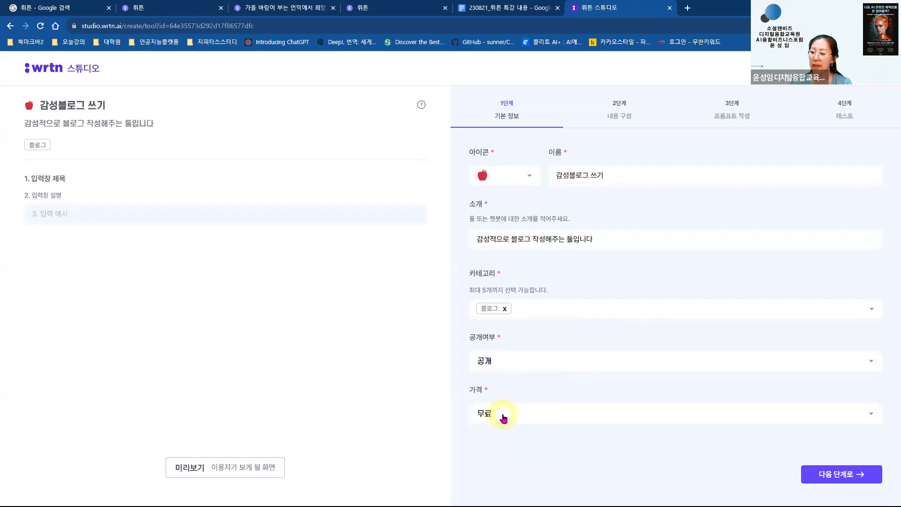
click(849, 476)
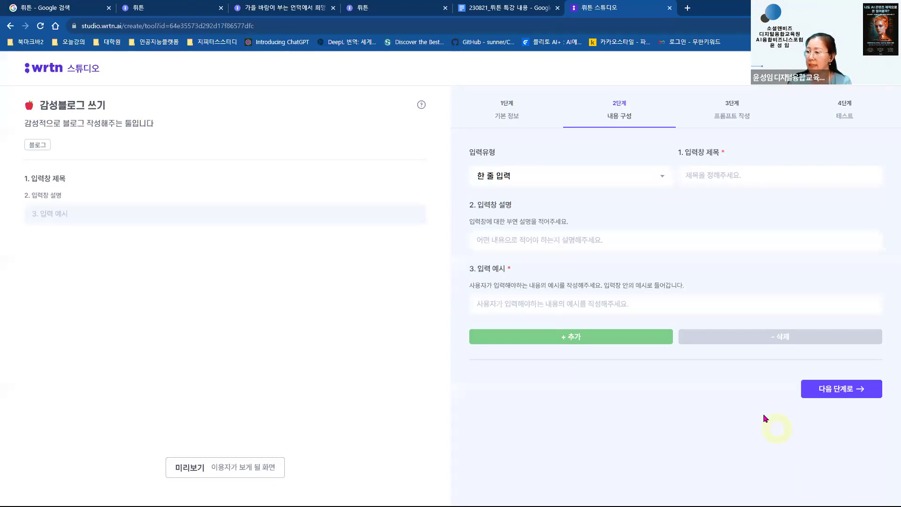
Step: Set the first input field's type to 한 줄 입력 and its title to "블로그 주제 키워드"
click(663, 175)
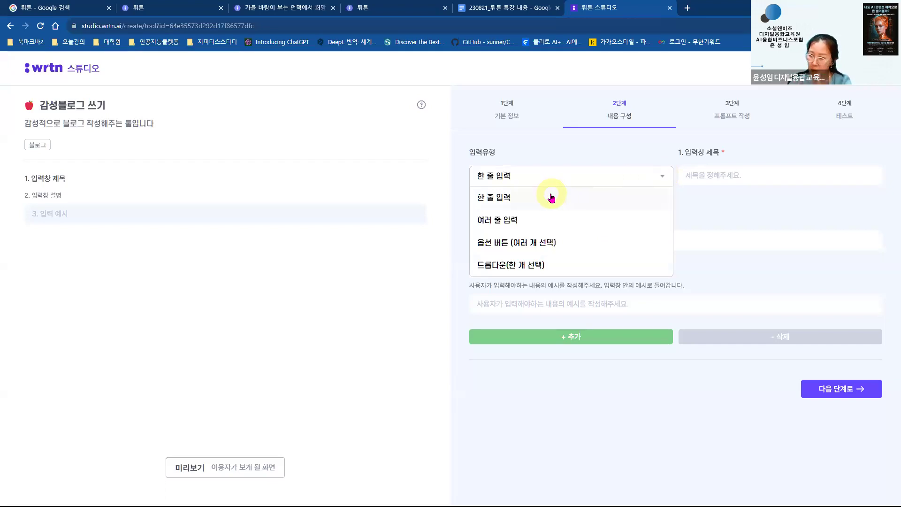
click(519, 197)
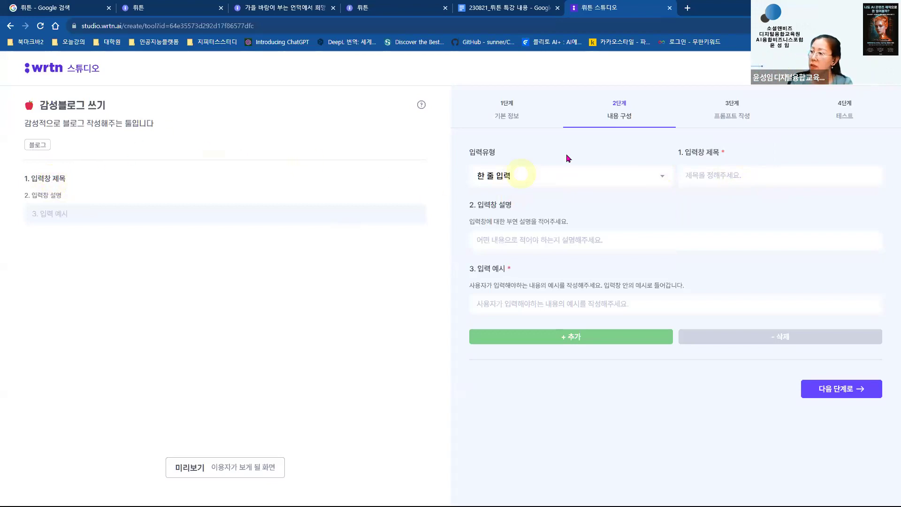
click(731, 175)
text(블로그 주제 키워드)
click(748, 178)
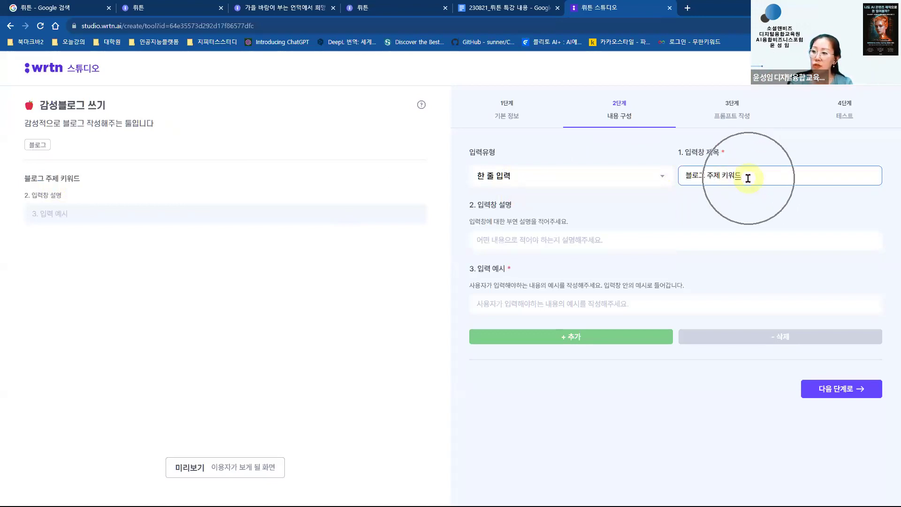
click(60, 203)
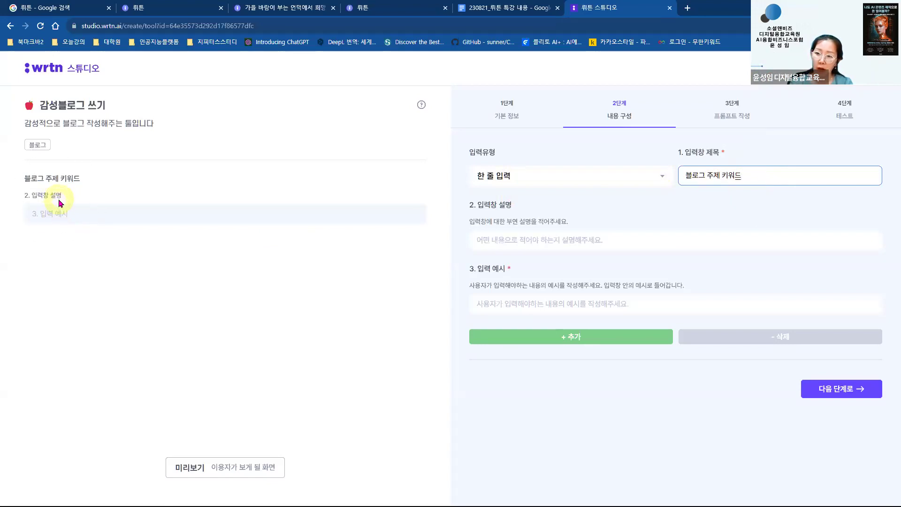
Step: Reuse the first input field's title in its description so it reads "블로그 주제 키워드를 입력해주세요"
click(758, 176)
click(571, 176)
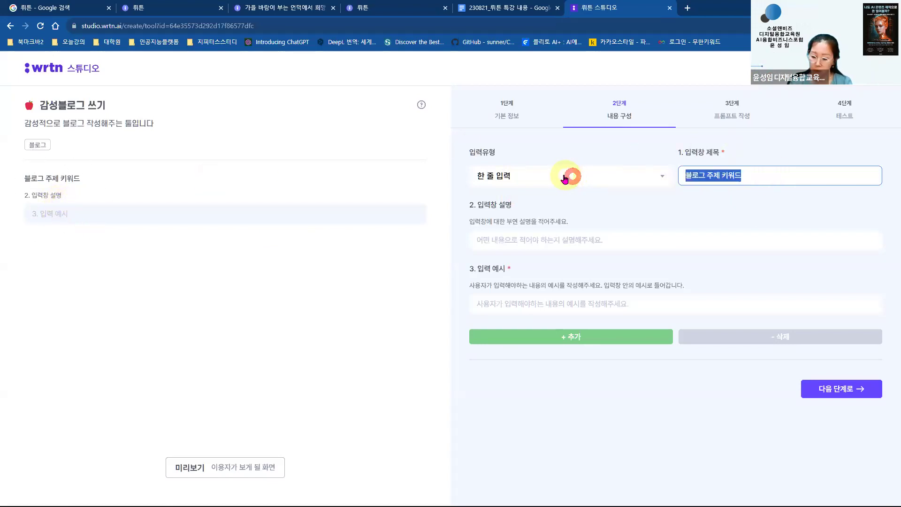
click(550, 240)
text(블로그 주제 키워드)
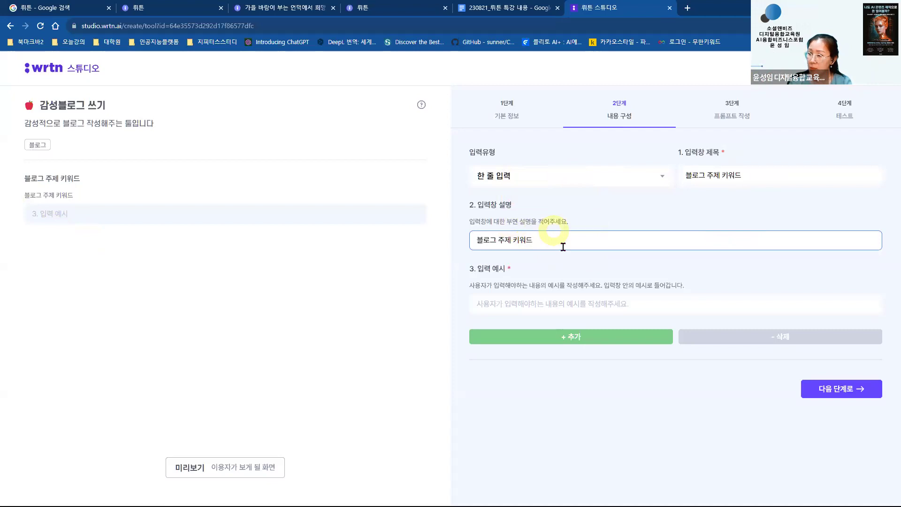
text(를 이입력해주세요 ㅋ)
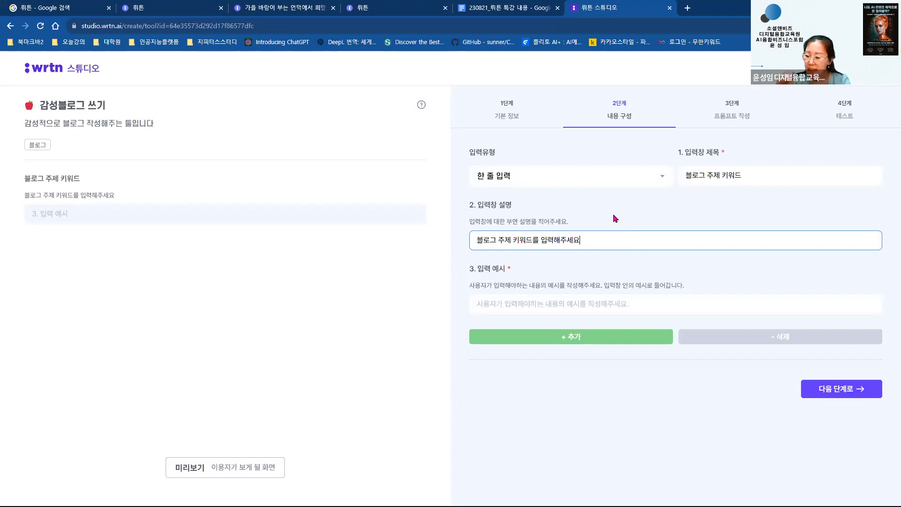
click(589, 238)
Step: Fill in the field's input example (입력 예시) with "디지털융합교육원, 챗gpt교육"
click(555, 305)
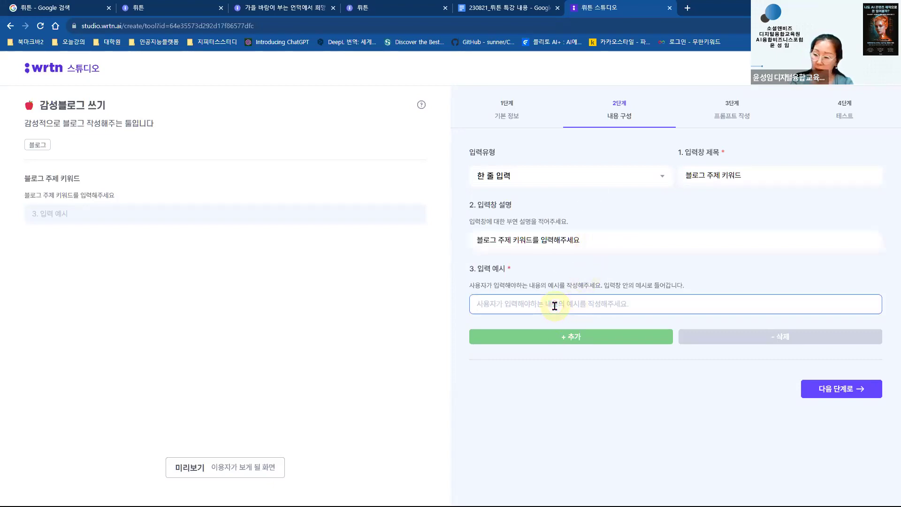
text(액)
key(BackSpace)
text(디)
key(BackSpace)
text(디)
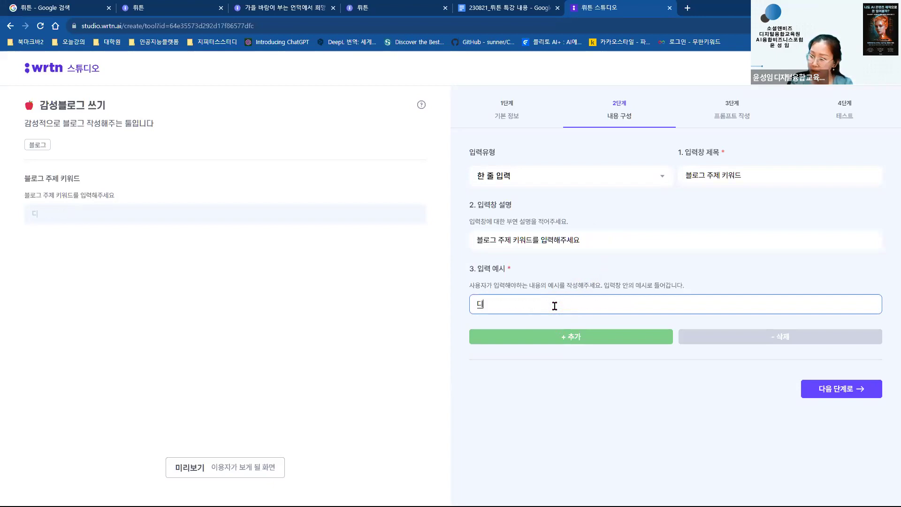
key(BackSpace)
text(털)
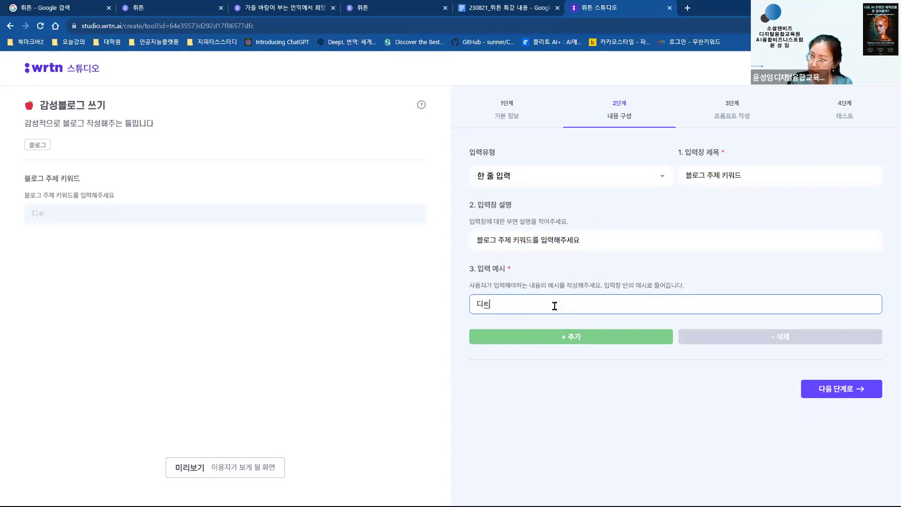
text(털융히)
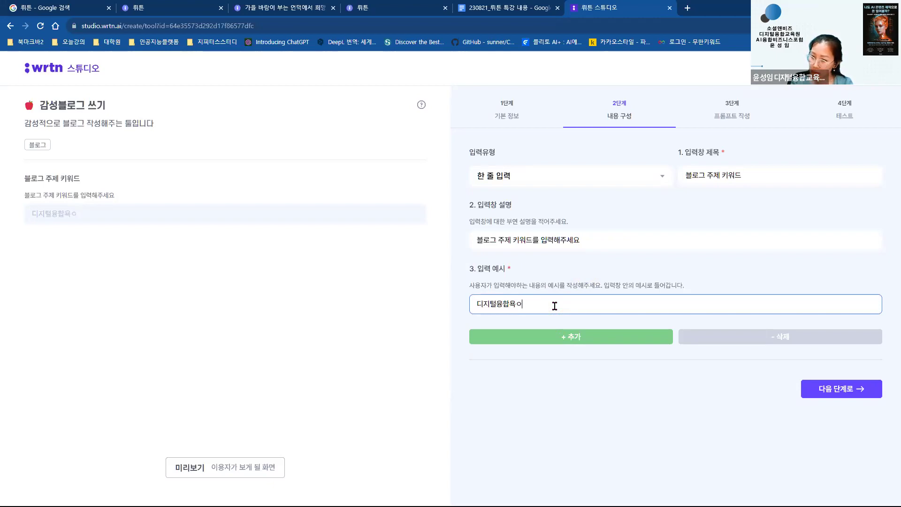
text(교육원)
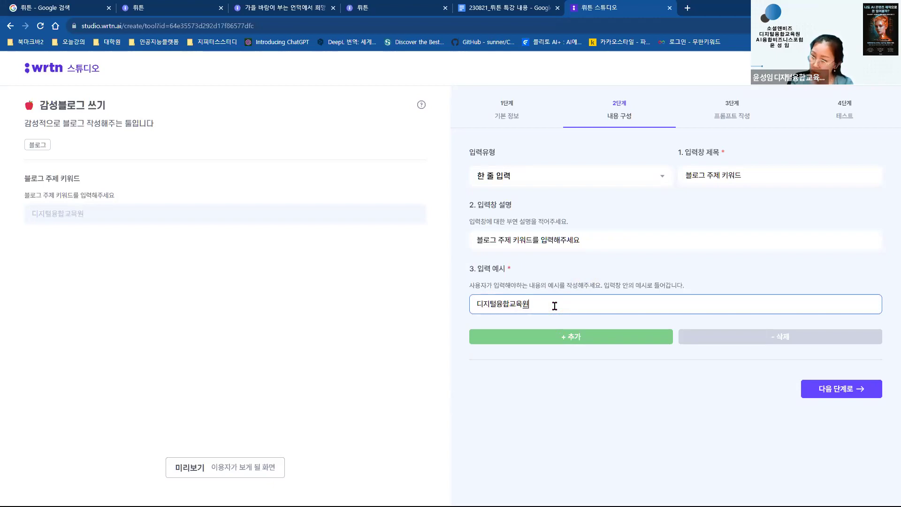
text(, 챗gpt교유)
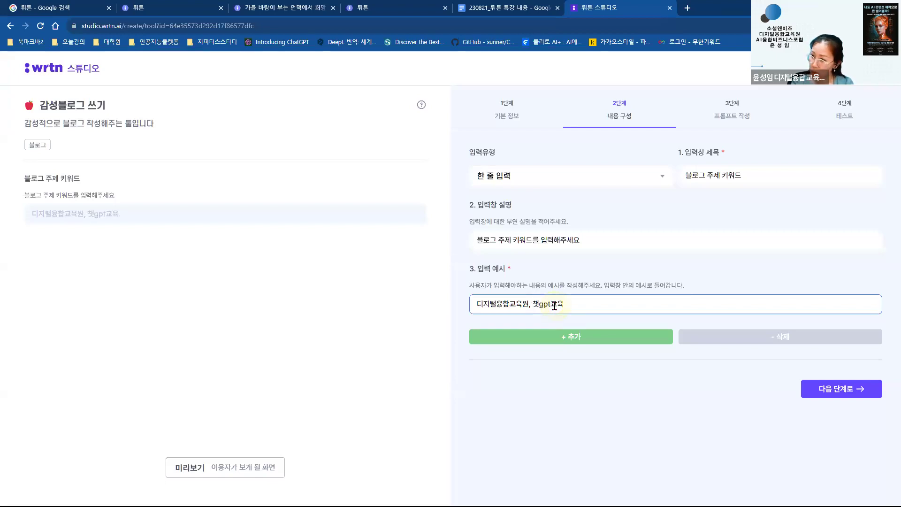
Step: Add "책쓰기" as the third keyword of the input example
text(, 수료)
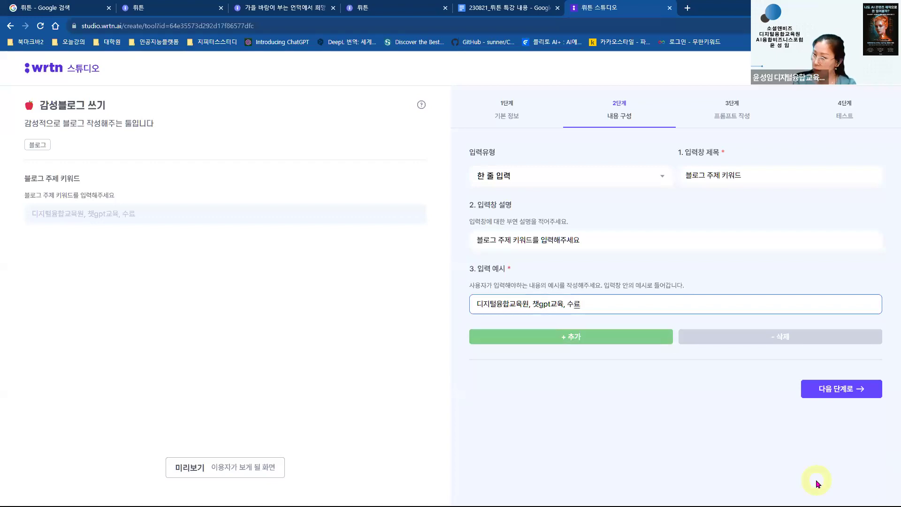
key(BackSpace)
key(BackSpace)
text(채)
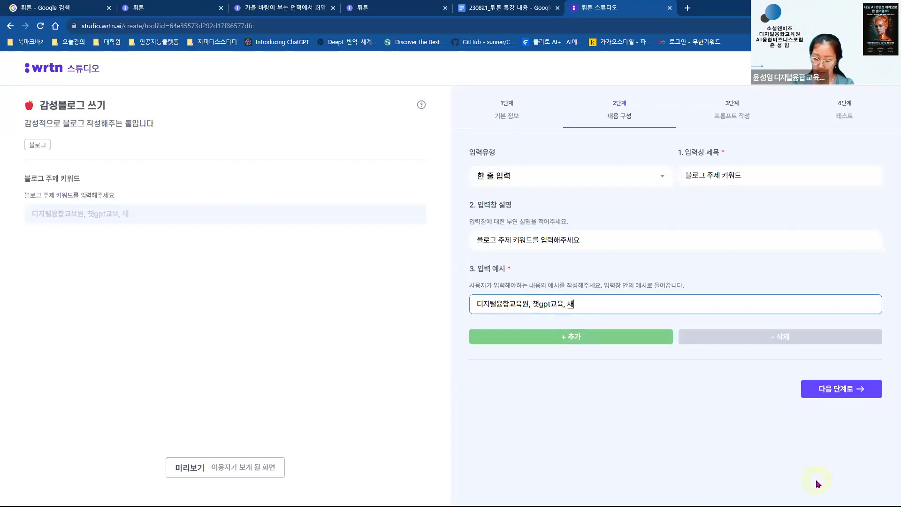
key(BackSpace)
text(책쓰기)
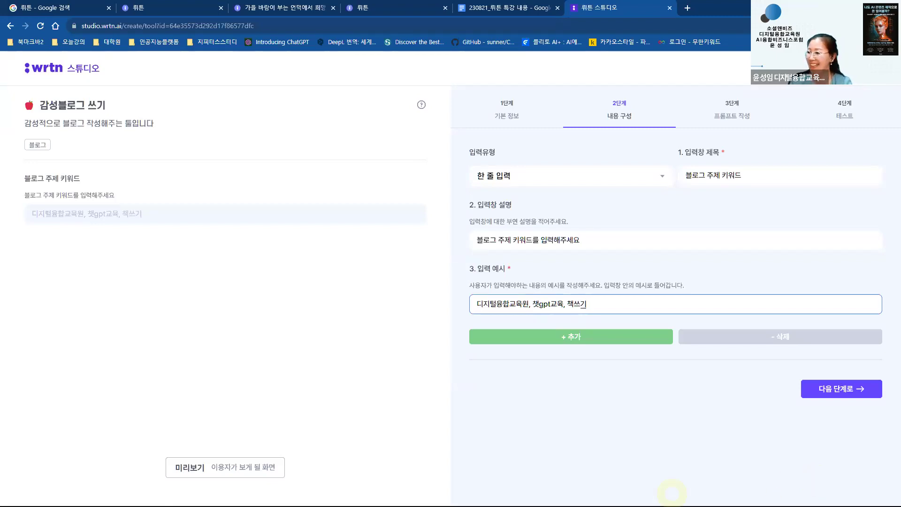
click(112, 221)
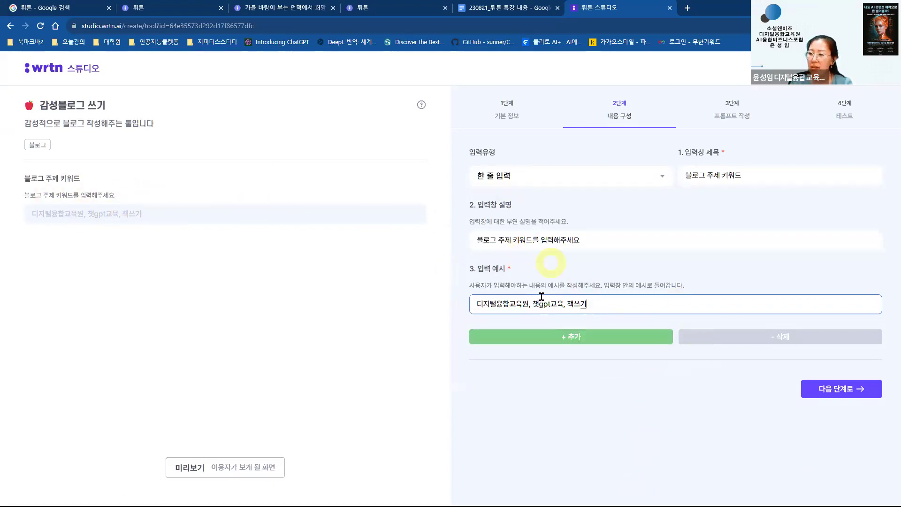
Step: Proceed to the prompt writing stage (프롬프트 작성) and select GPT-4 as the tool's AI model
click(843, 392)
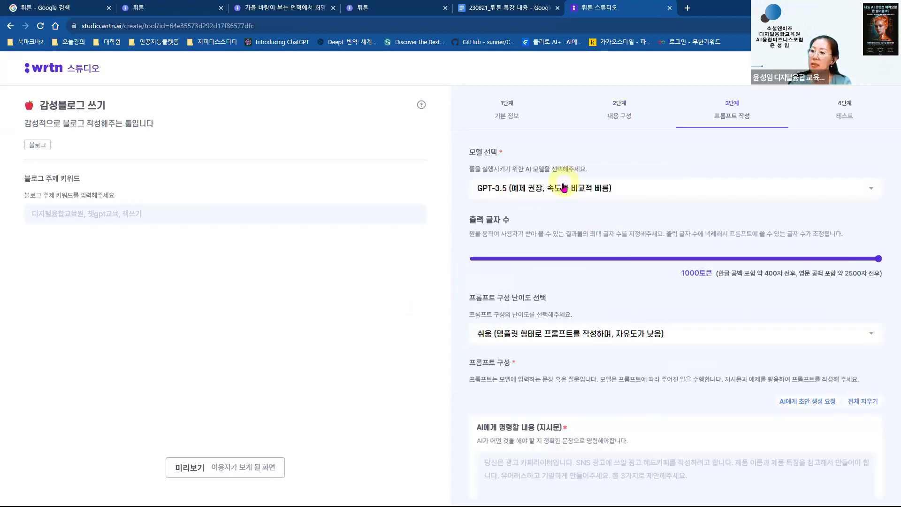
click(868, 190)
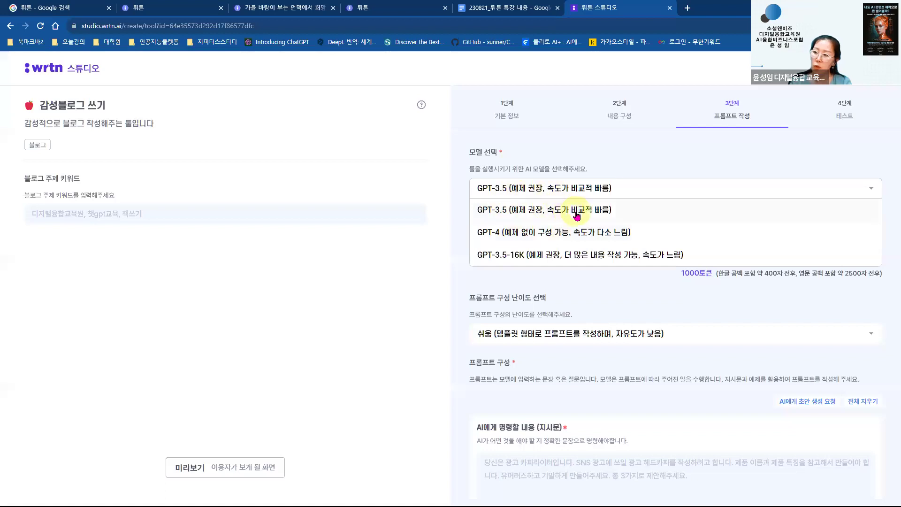
click(560, 235)
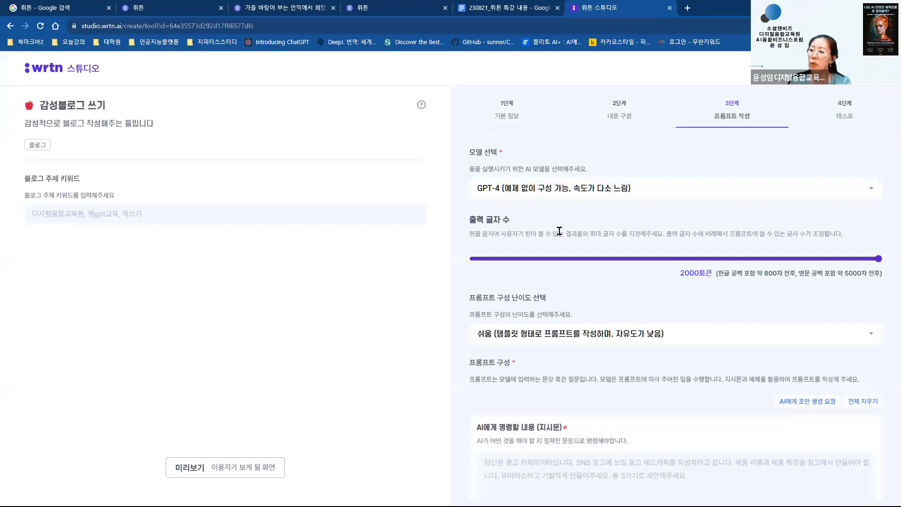
click(609, 192)
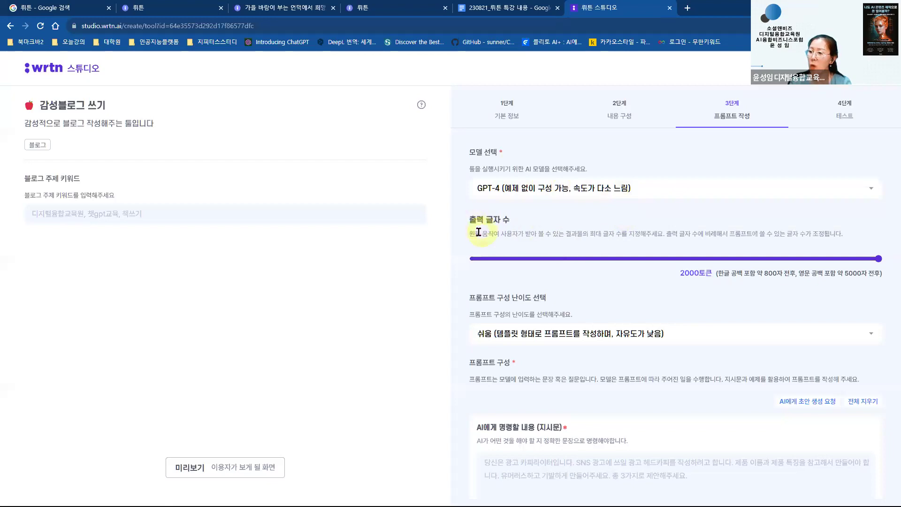
Step: Examine the output length setting (출력 글자 수) and its character estimate alongside the keyword field in the tool preview
click(506, 222)
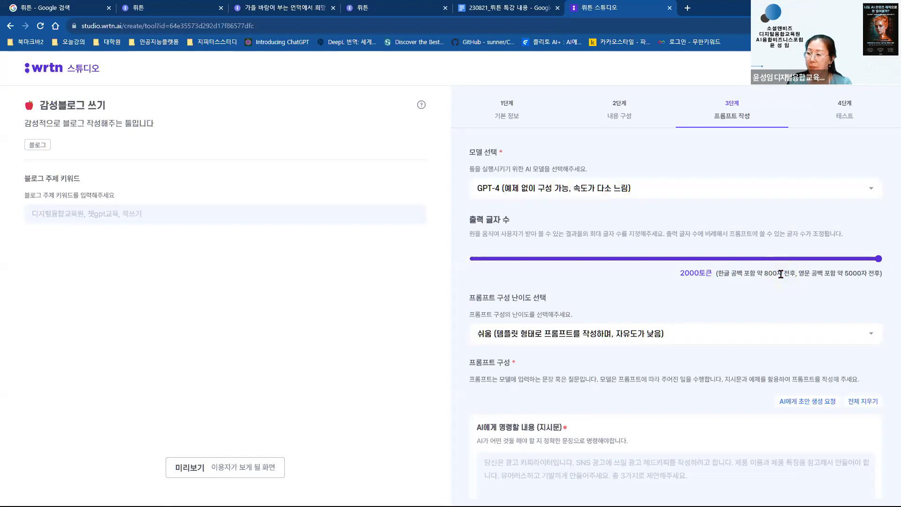
click(150, 217)
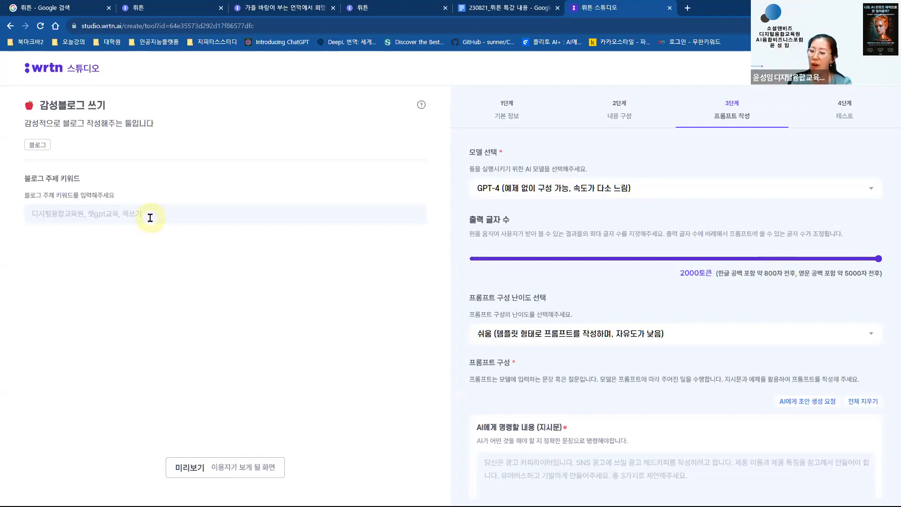
click(777, 275)
click(777, 275)
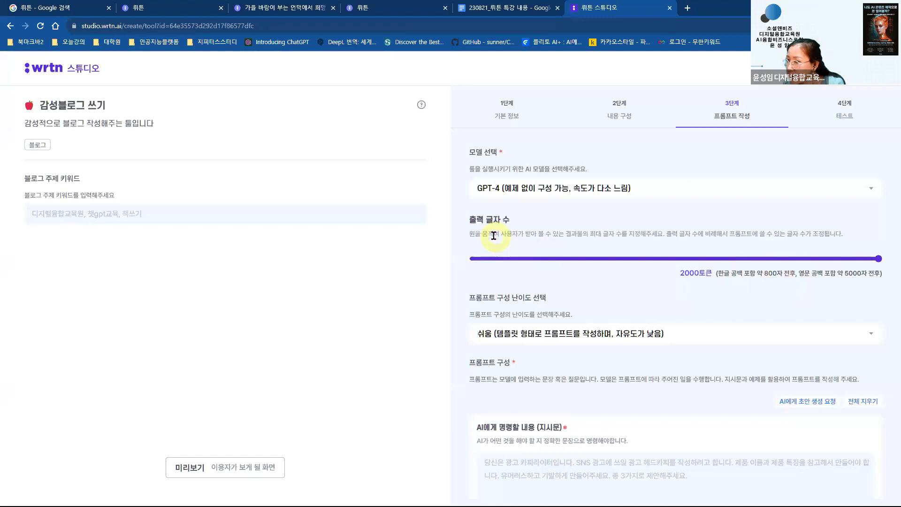
click(669, 234)
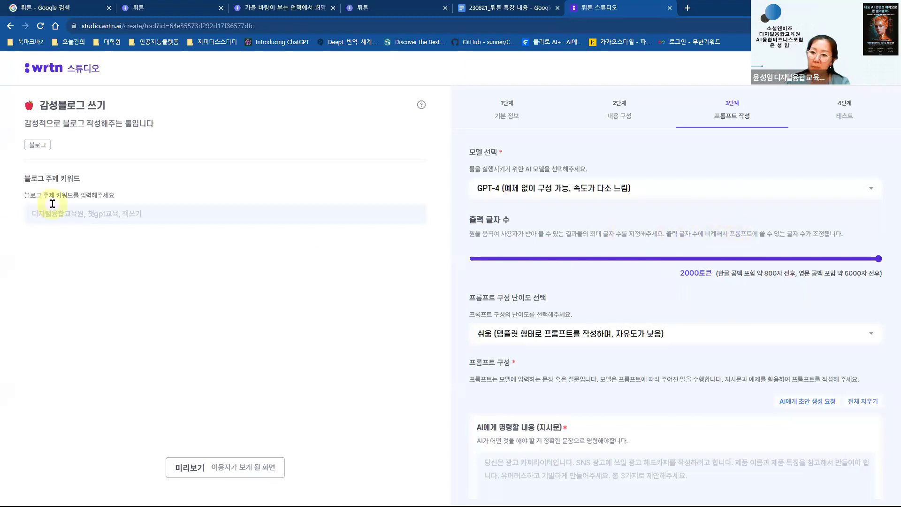
click(80, 216)
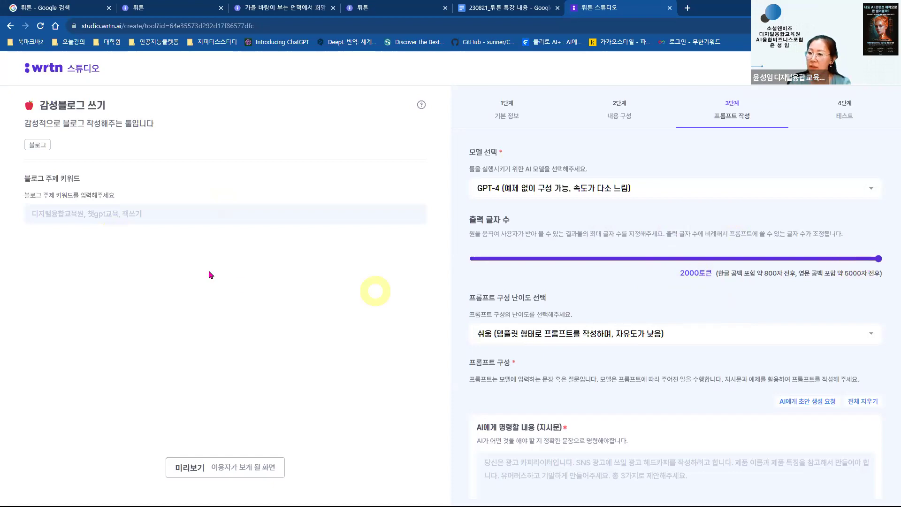
click(154, 211)
click(153, 211)
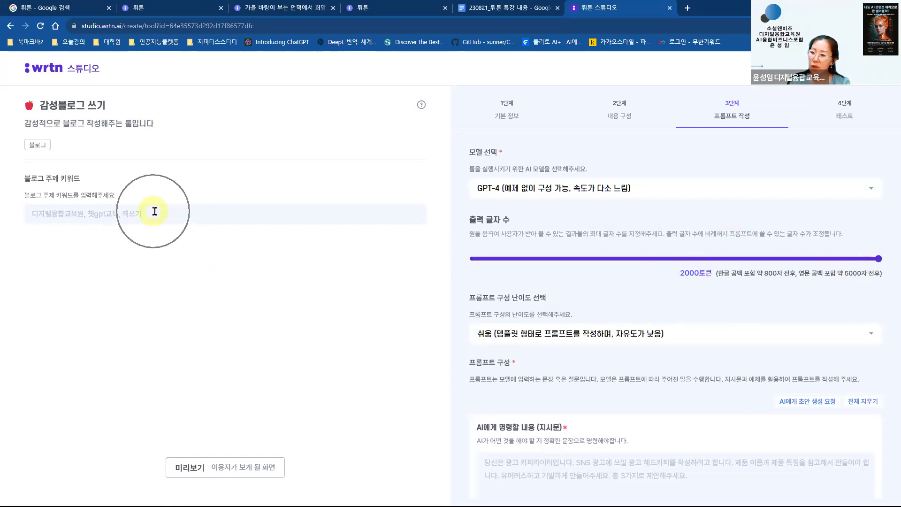
Step: Reduce the tool's maximum output length (출력 글자 수) to 1850 tokens
mouse_move(876, 258)
mouse_down()
mouse_move(847, 258)
mouse_move(882, 258)
mouse_up()
click(853, 261)
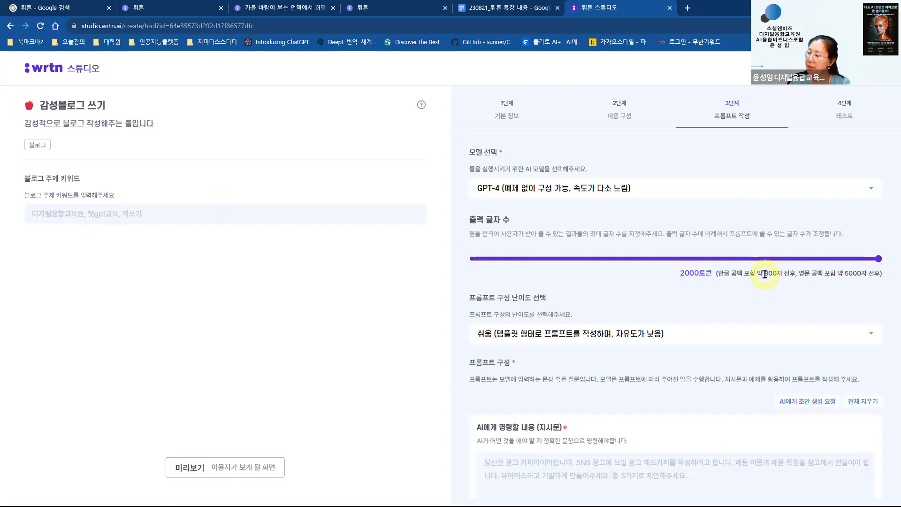
click(879, 259)
drag(879, 258, 848, 259)
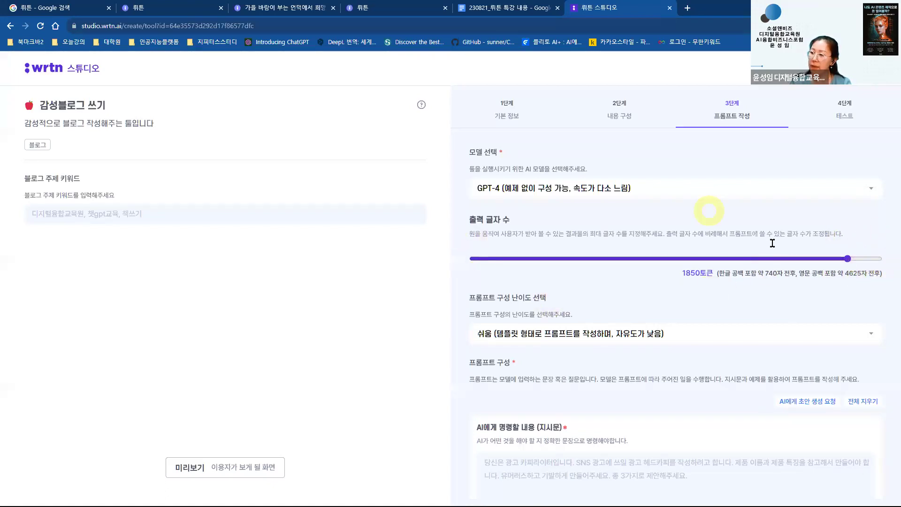
click(750, 271)
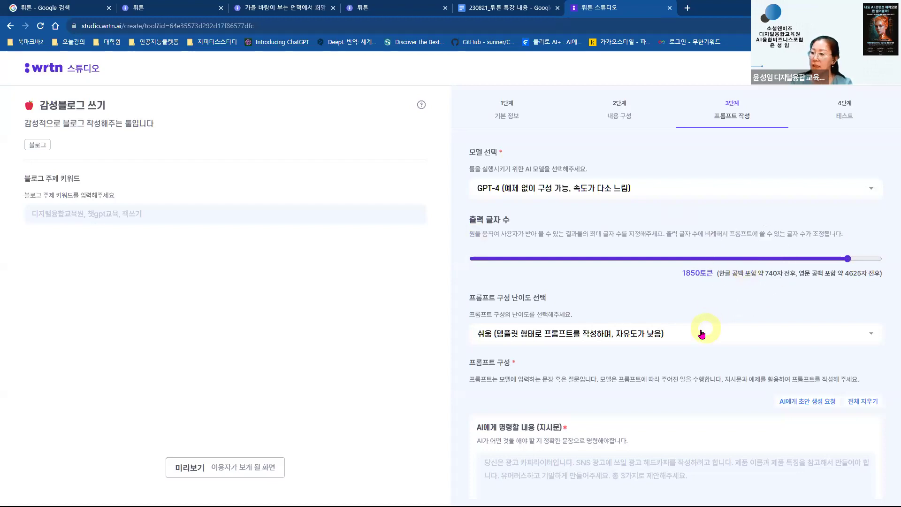
Step: Open the choices for the prompt composition difficulty (프롬프트 구성 난이도 선택)
click(871, 332)
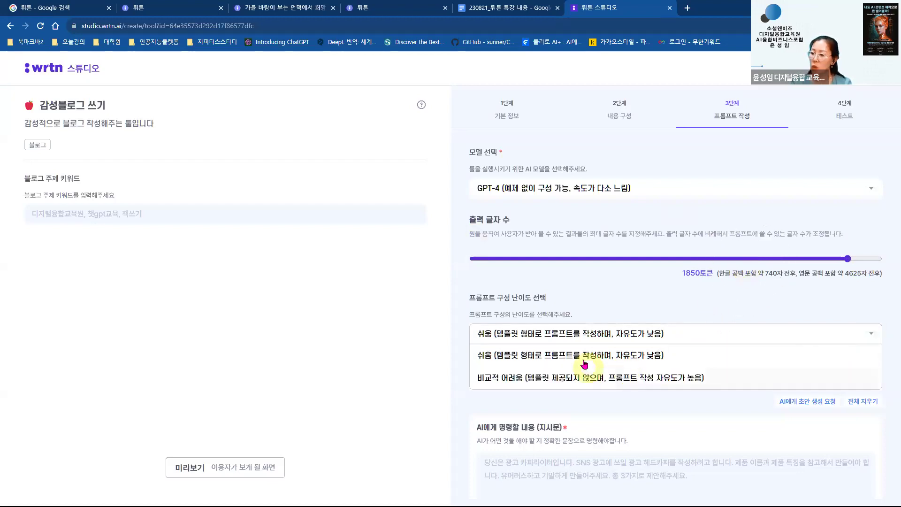